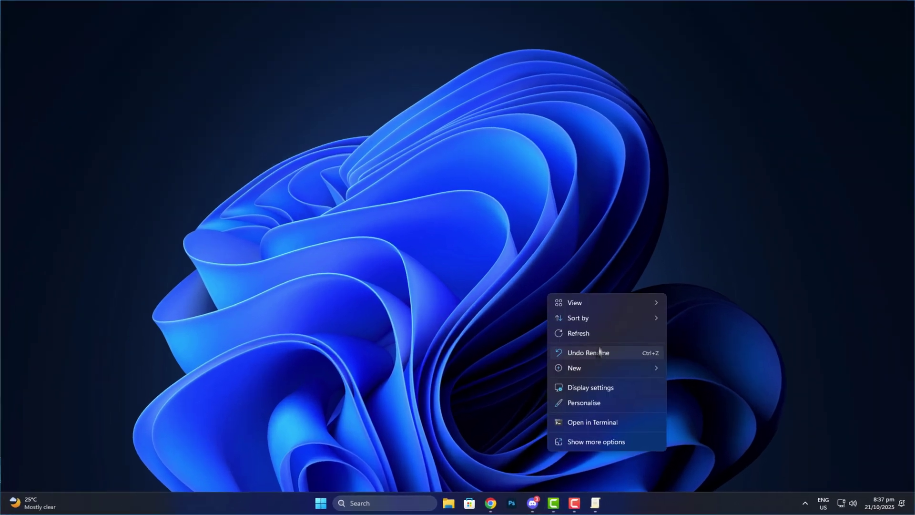
- Refresh the desktop from its right-click menu, then dismiss the menu
key(Escape)
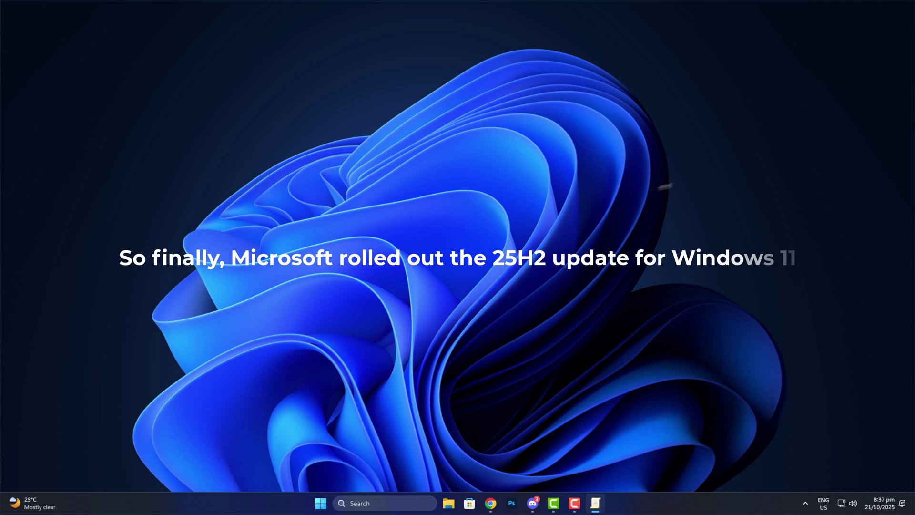
right_click(679, 182)
click(711, 224)
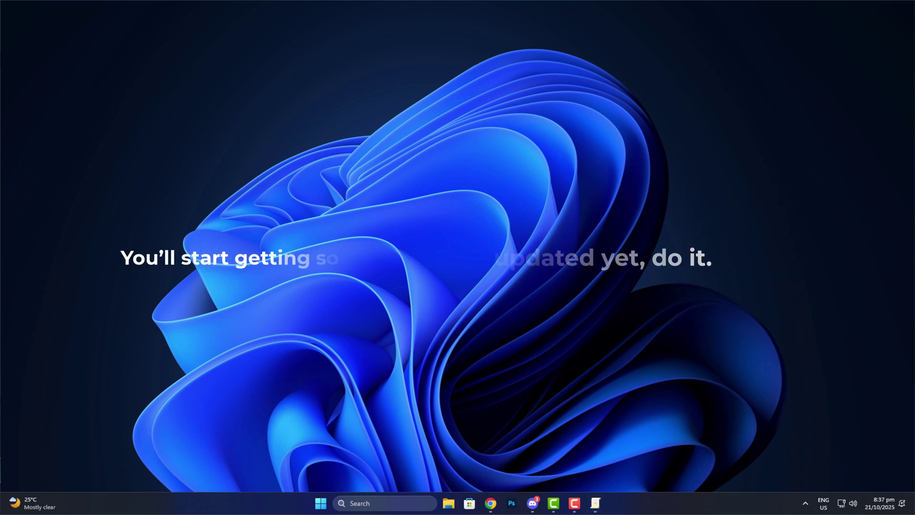
right_click(388, 202)
click(419, 241)
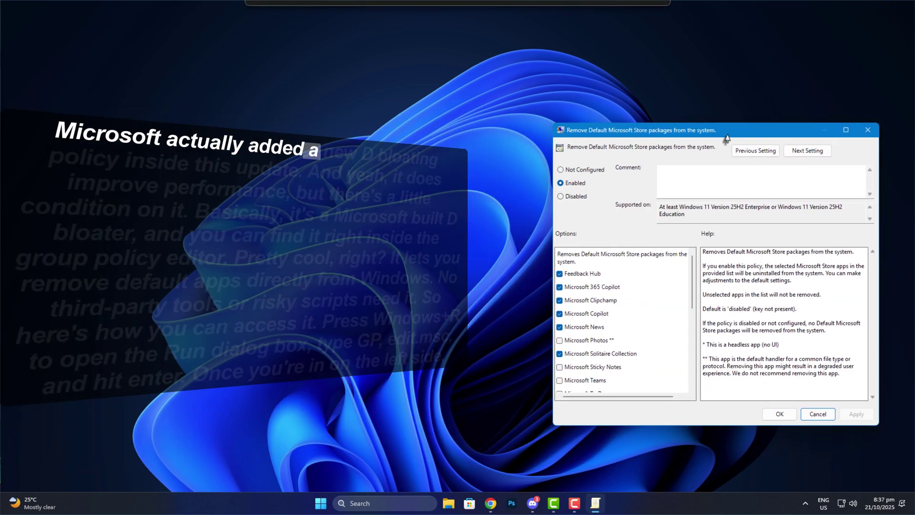
- Move the policy settings window up, review the Options checklist, and cancel without saving
drag(727, 138, 730, 112)
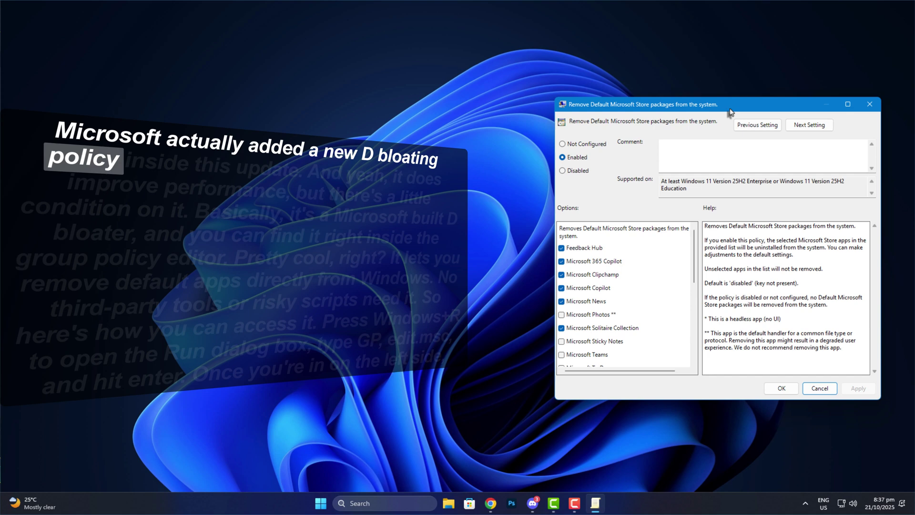
drag(729, 112, 706, 110)
scroll(640, 303, down, 5)
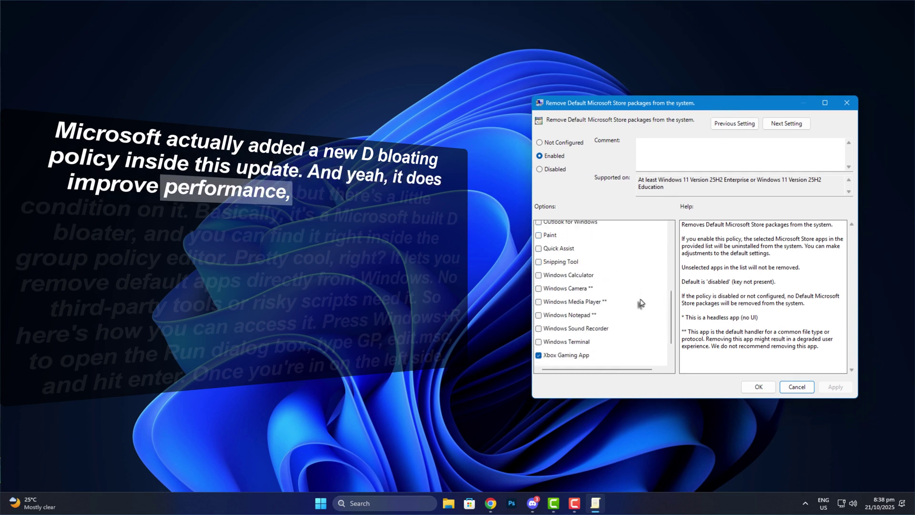
scroll(640, 303, down, 1)
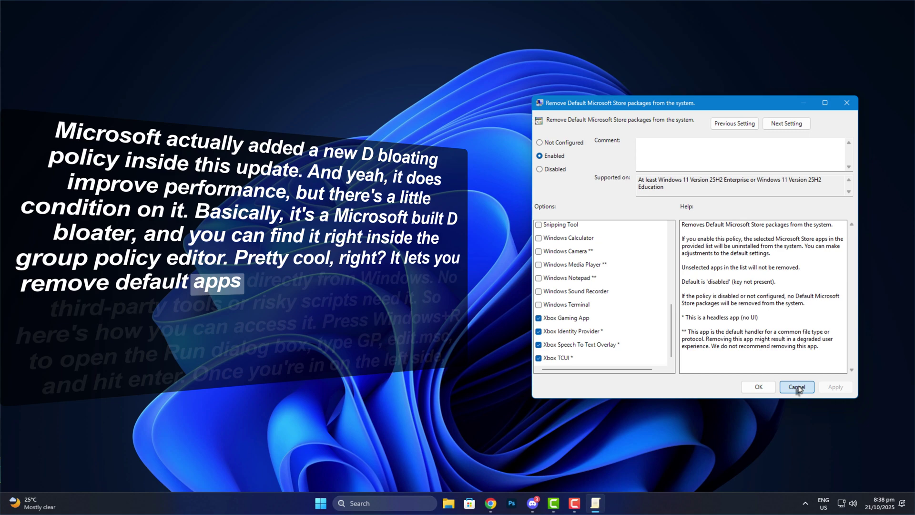
scroll(618, 305, up, 6)
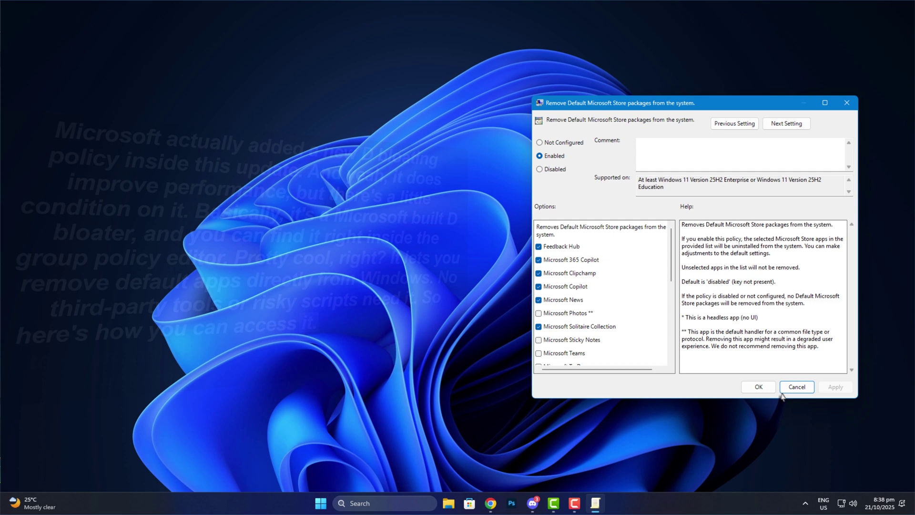
click(796, 388)
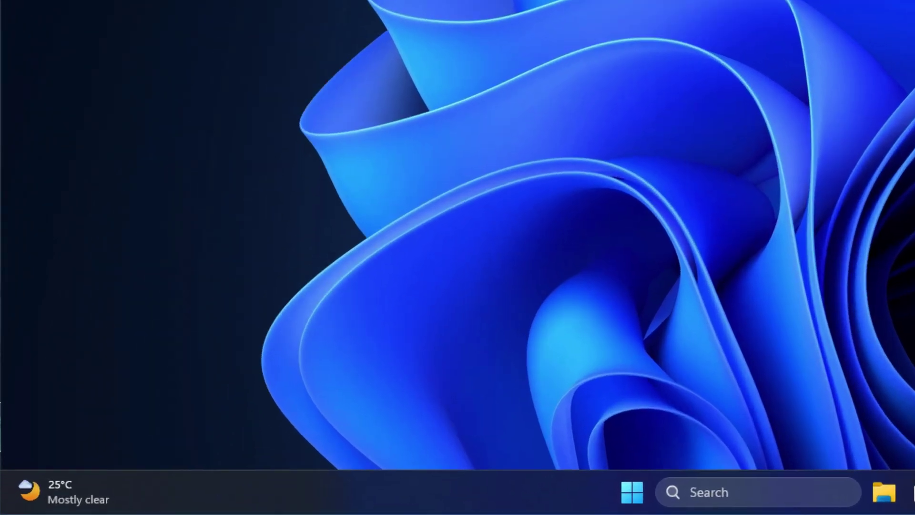
- Run gpedit.msc from the Run dialog to launch the Local Group Policy Editor
key(super+r)
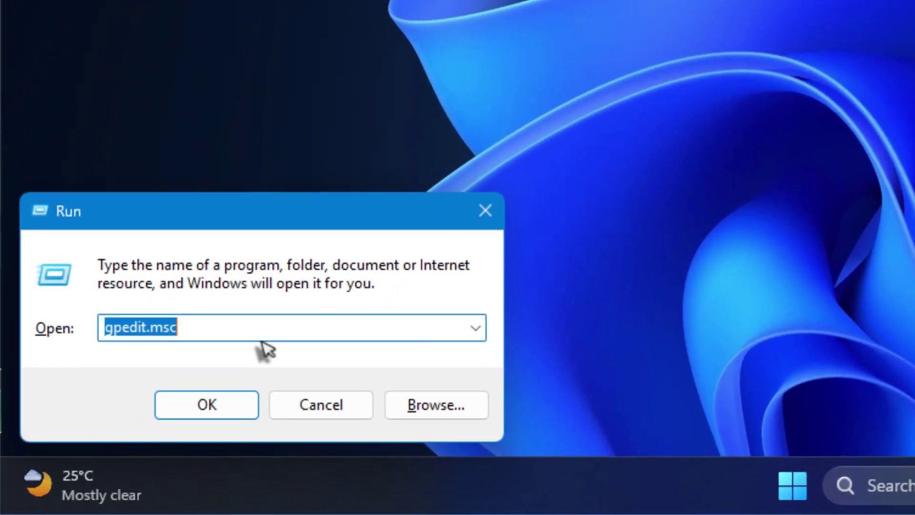
drag(205, 327, 52, 326)
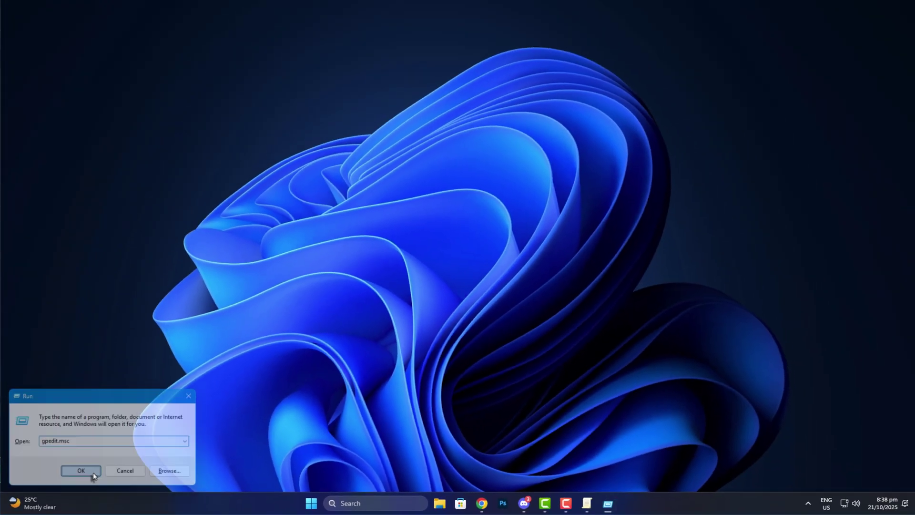
click(175, 436)
- Maximize the editor, go to Windows Components > App Package Deployment, and select Remove Default Microsoft Store packages
drag(230, 86, 394, 110)
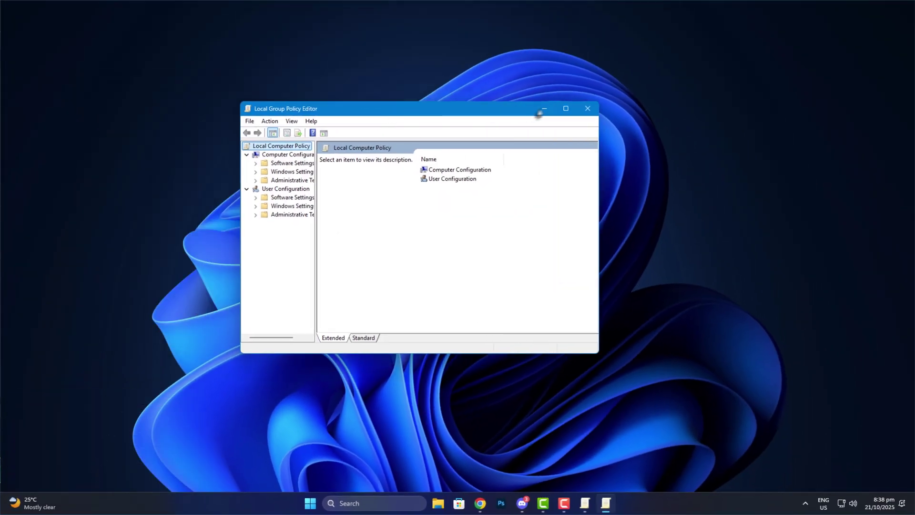
click(566, 106)
click(46, 77)
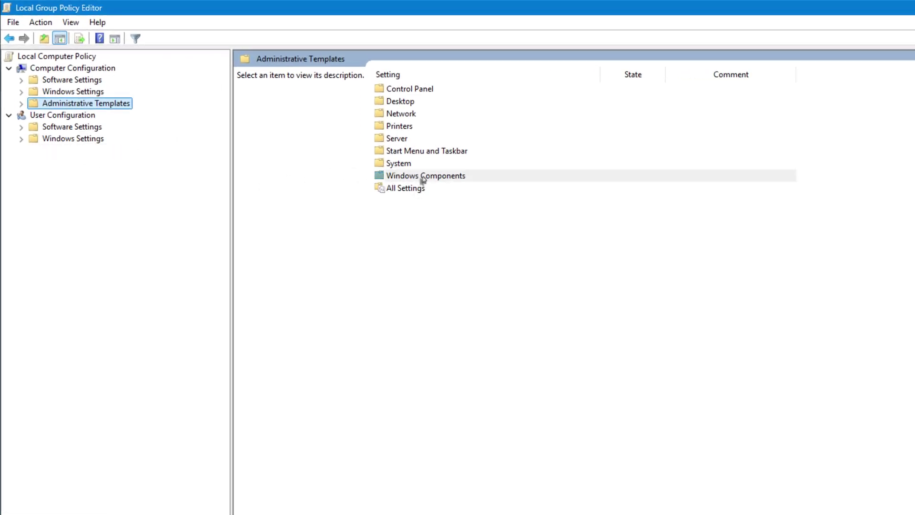
double_click(464, 176)
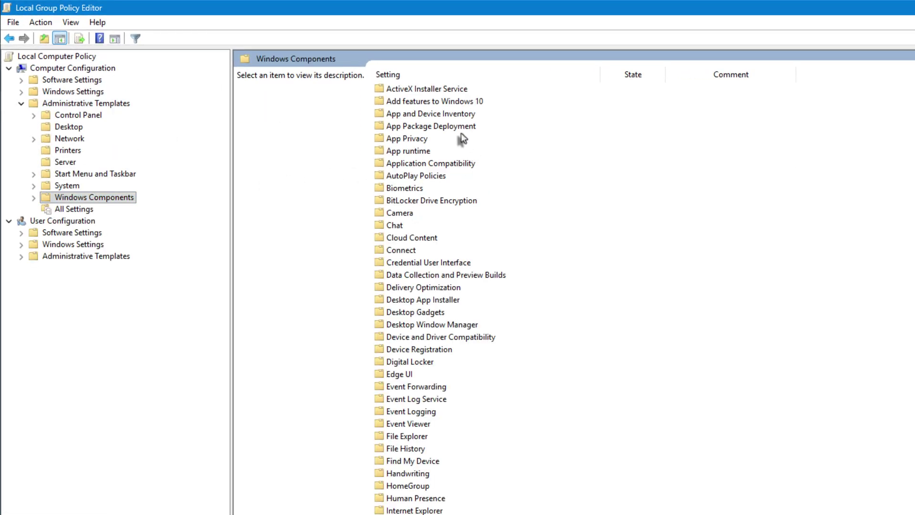
click(455, 127)
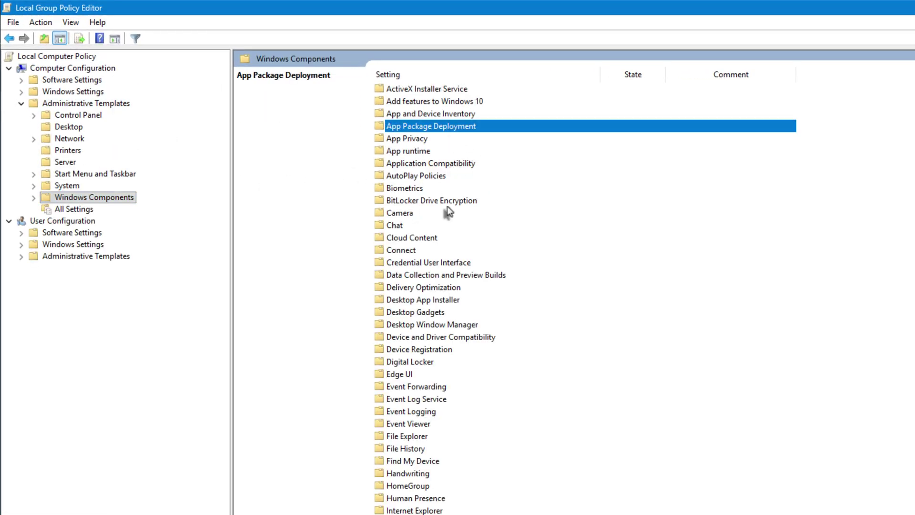
double_click(467, 129)
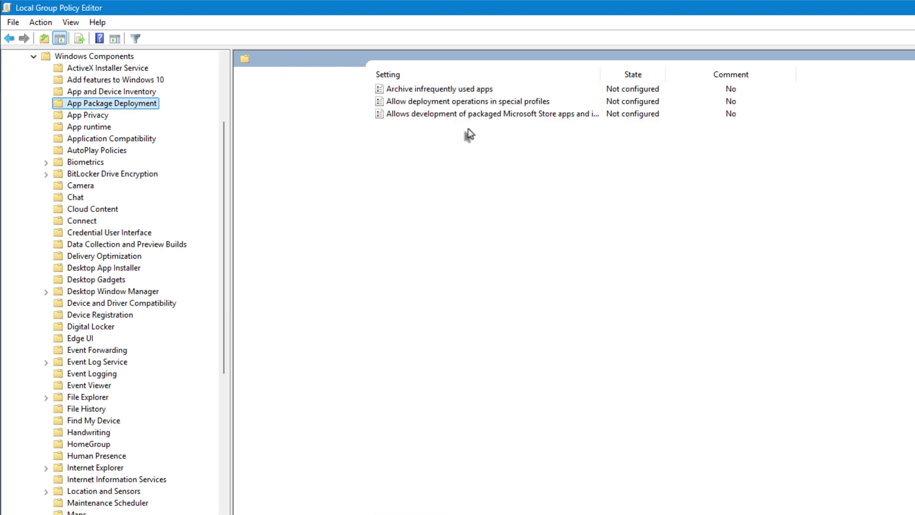
click(466, 238)
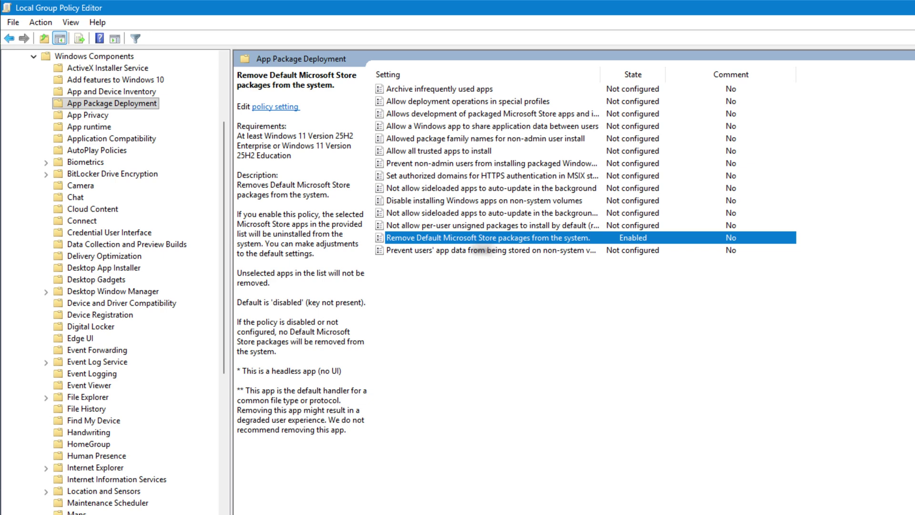
- Open the Remove Default Microsoft Store packages policy and set it to Enabled
double_click(496, 241)
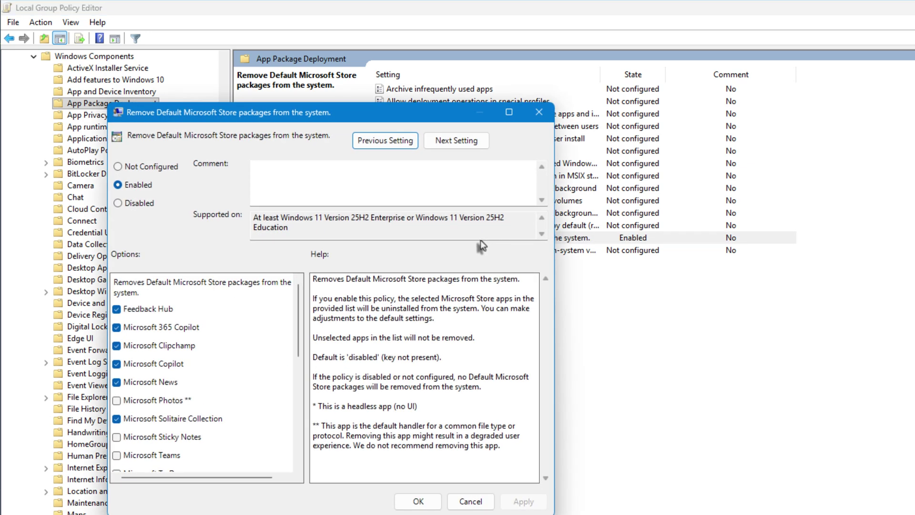
click(138, 167)
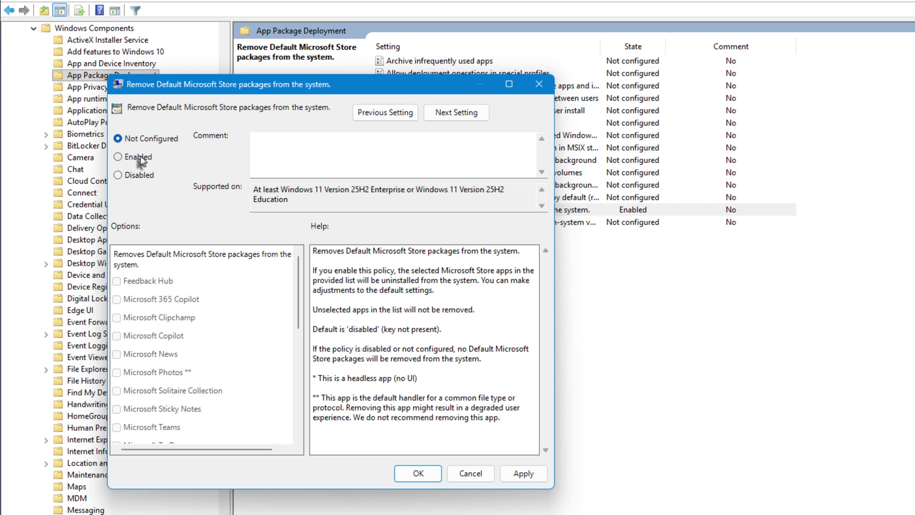
click(138, 158)
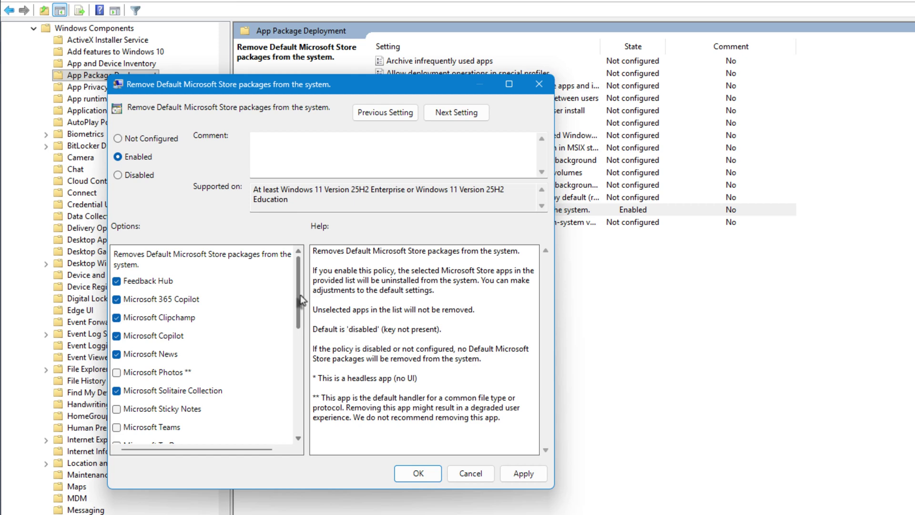
- Scroll through the Options app list and tick Outlook for Windows for removal
drag(300, 295, 307, 412)
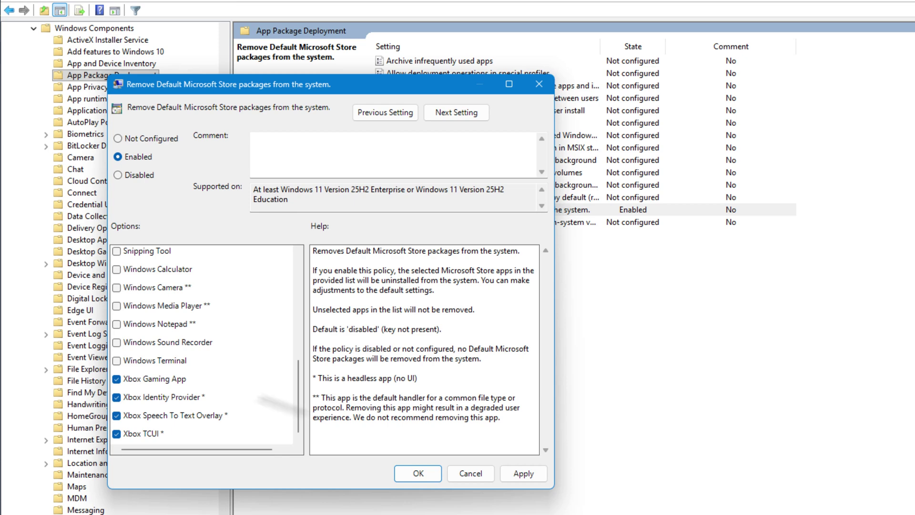
drag(299, 373, 299, 270)
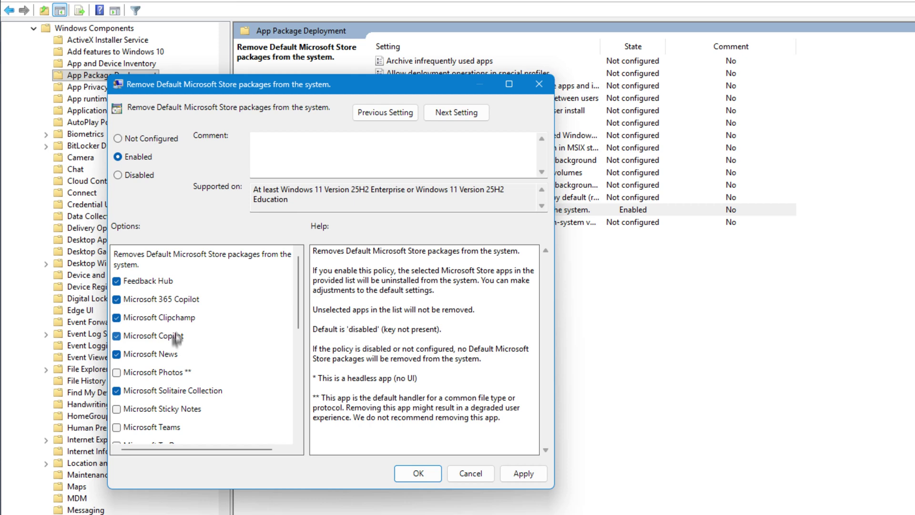
drag(297, 325, 296, 429)
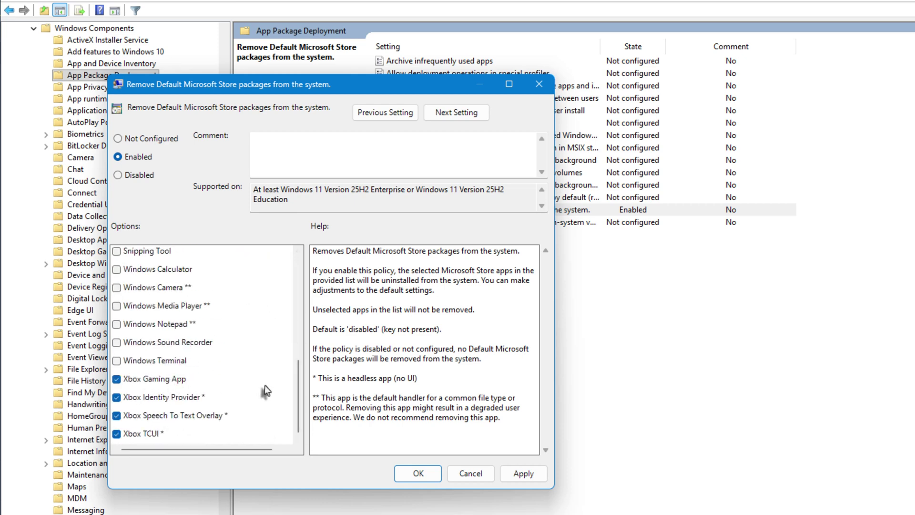
scroll(265, 385, up, 3)
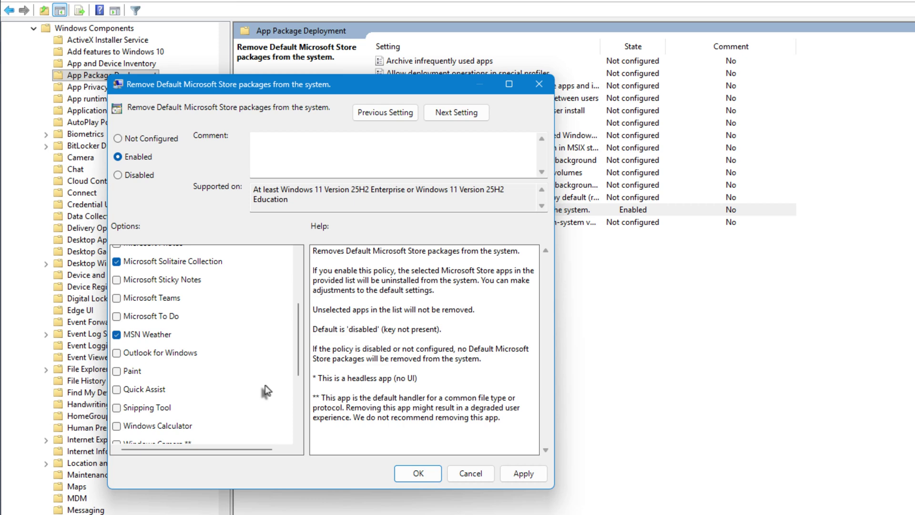
scroll(265, 385, down, 3)
scroll(265, 384, up, 5)
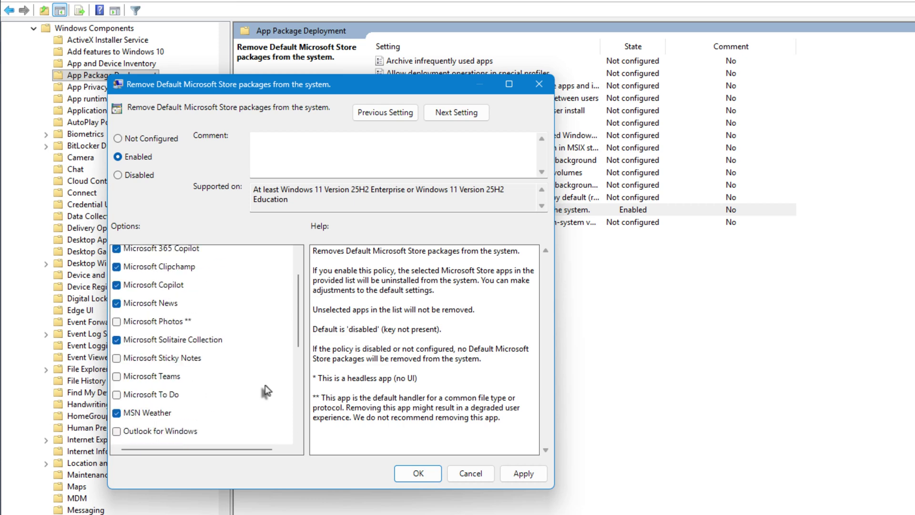
scroll(280, 375, down, 2)
scroll(280, 376, down, 2)
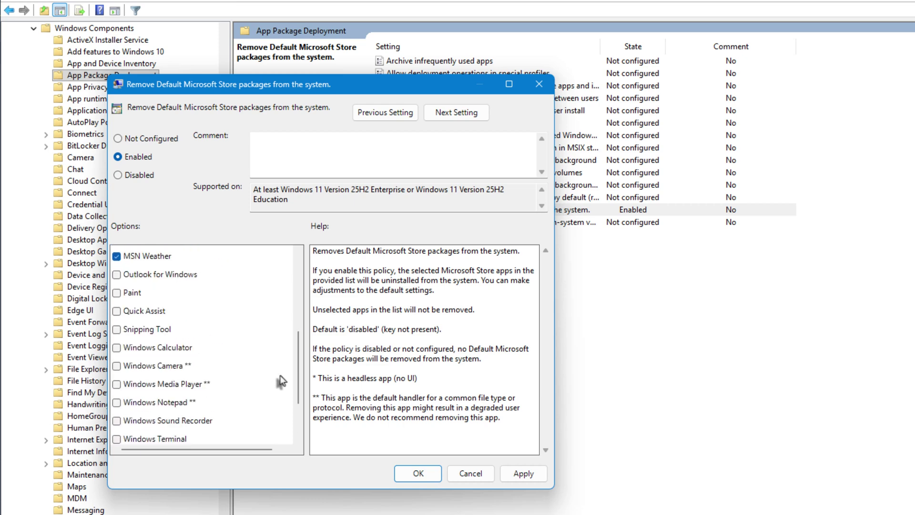
click(117, 275)
scroll(150, 420, down, 2)
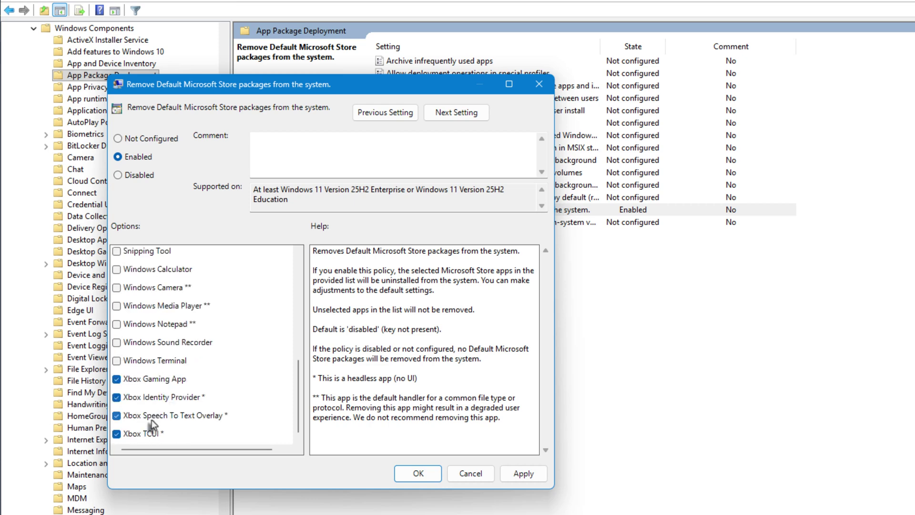
- Apply the policy, then highlight Enterprise and Education in the Supported on text
click(523, 474)
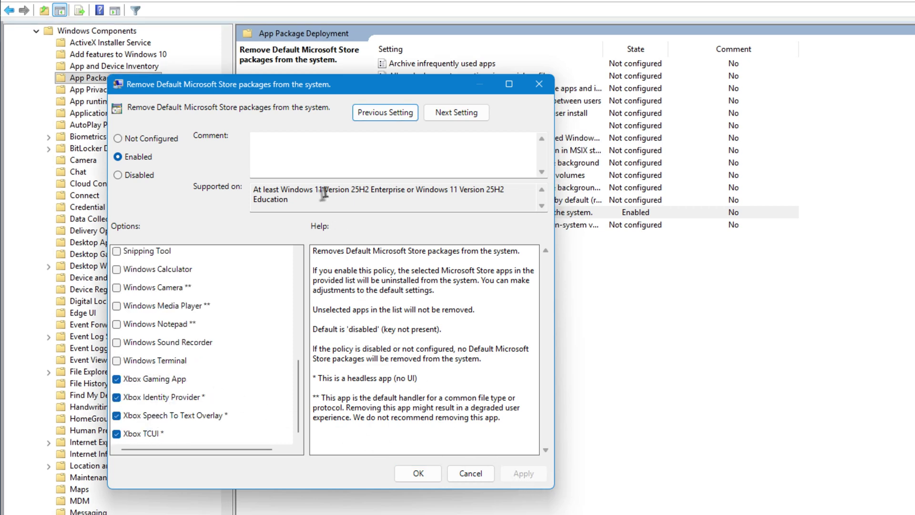
drag(369, 189, 422, 193)
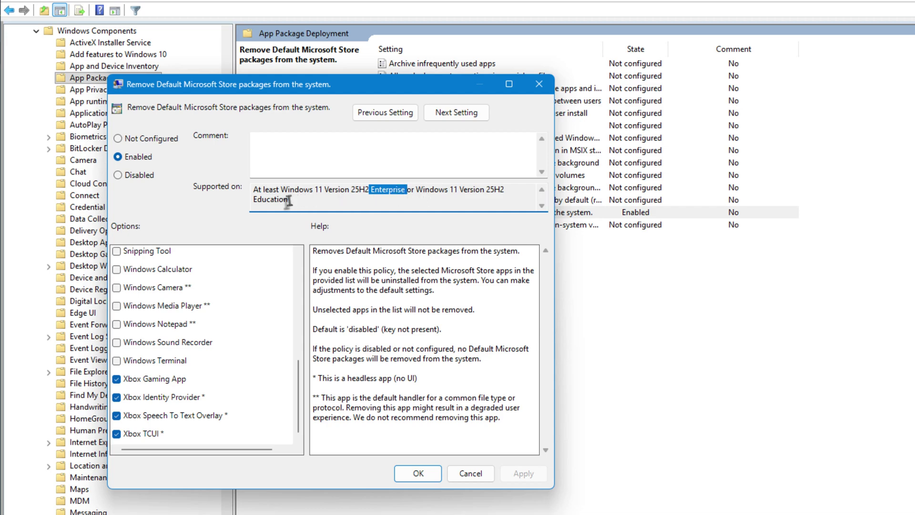
drag(289, 199, 249, 202)
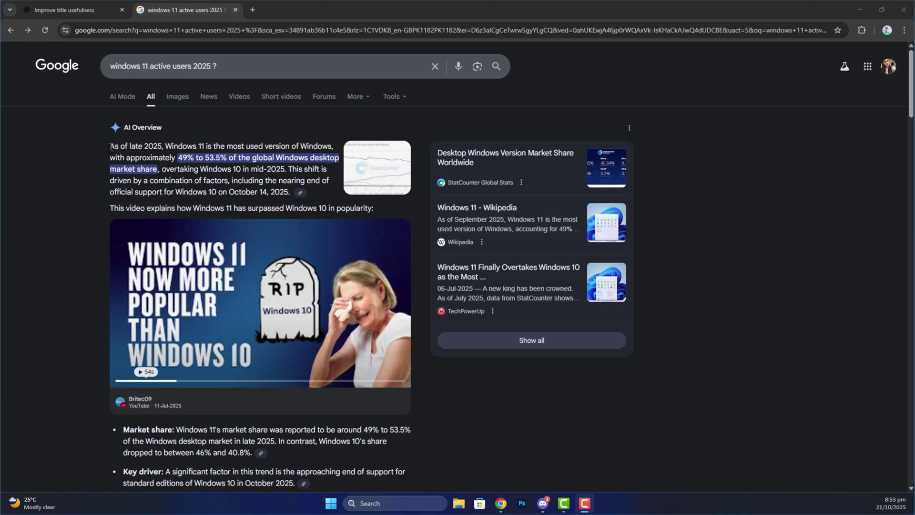
scroll(257, 249, down, 10)
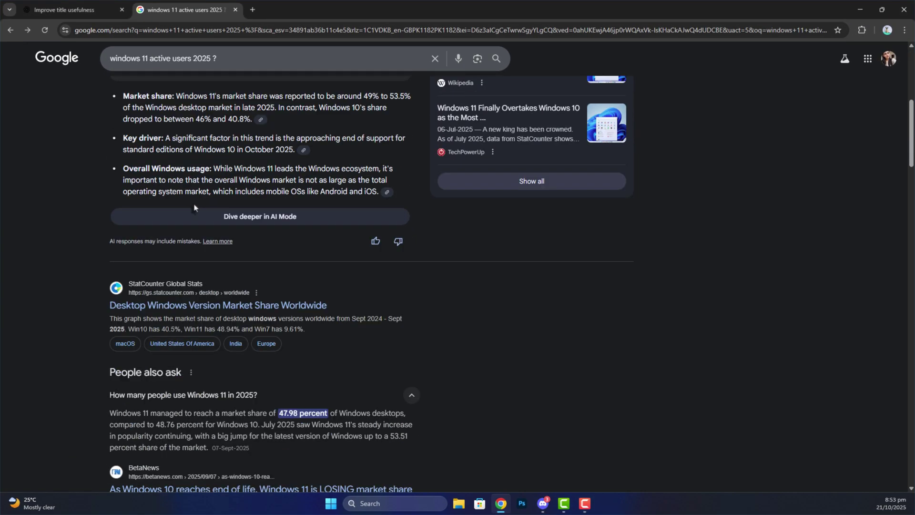
scroll(237, 303, down, 2)
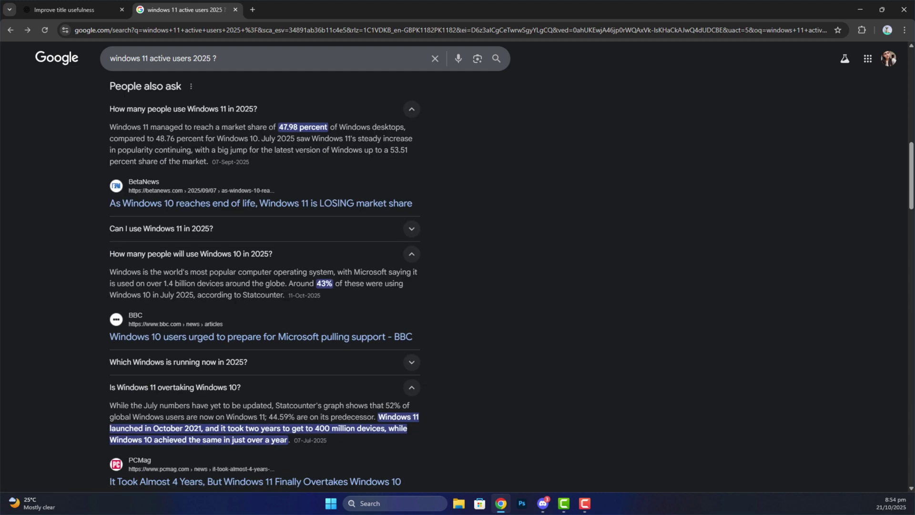
scroll(205, 295, down, 3)
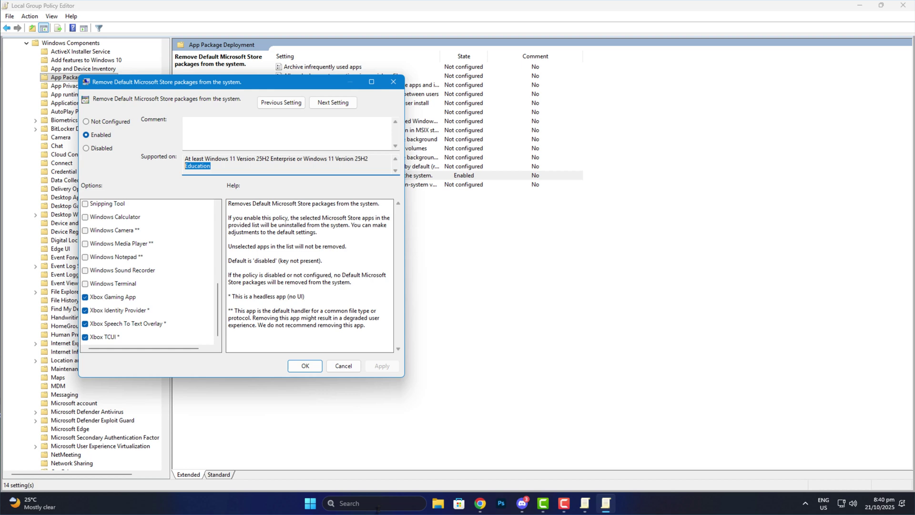
click(380, 506)
text(w)
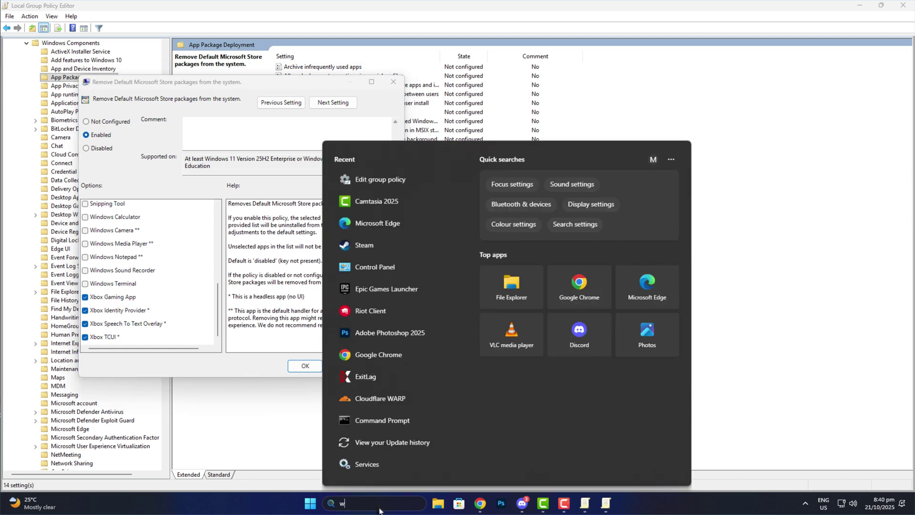
text(inver)
key(Return)
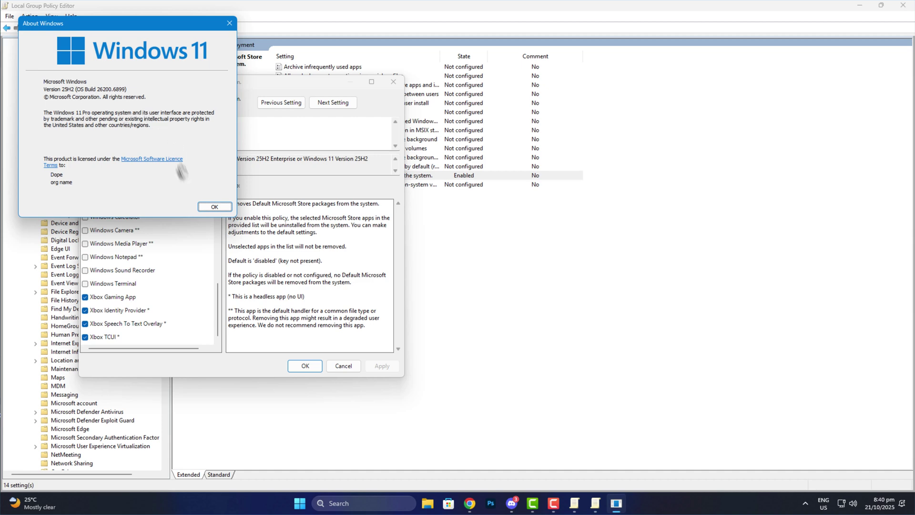
click(215, 206)
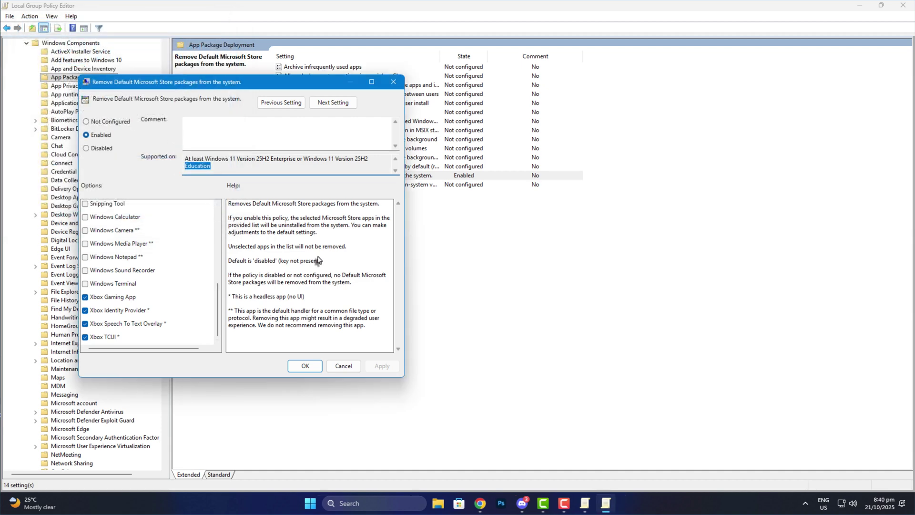
- Confirm the enabled Store-package removal policy with OK and exit the Group Policy Editor
drag(273, 159, 204, 169)
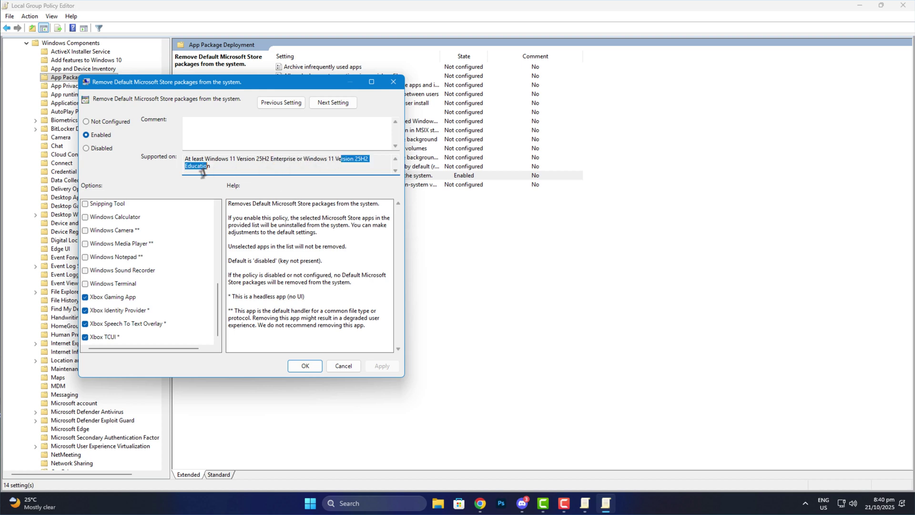
click(239, 170)
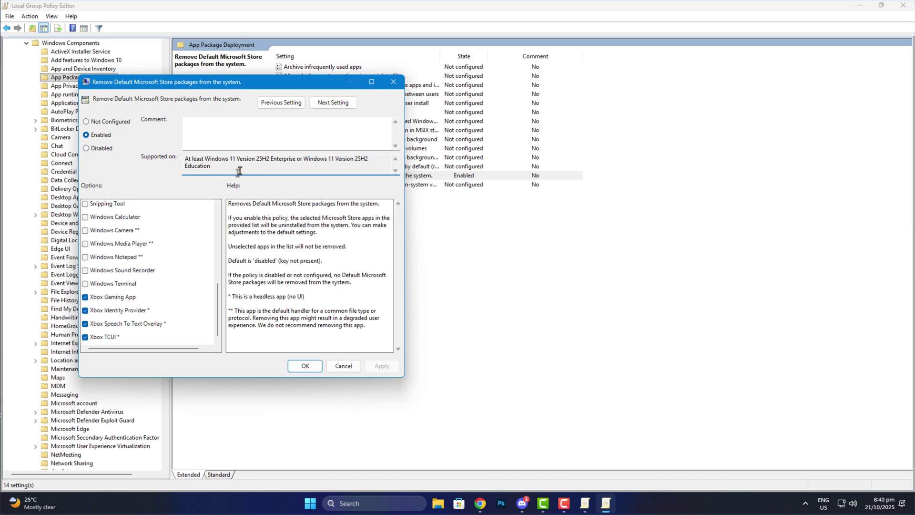
click(312, 368)
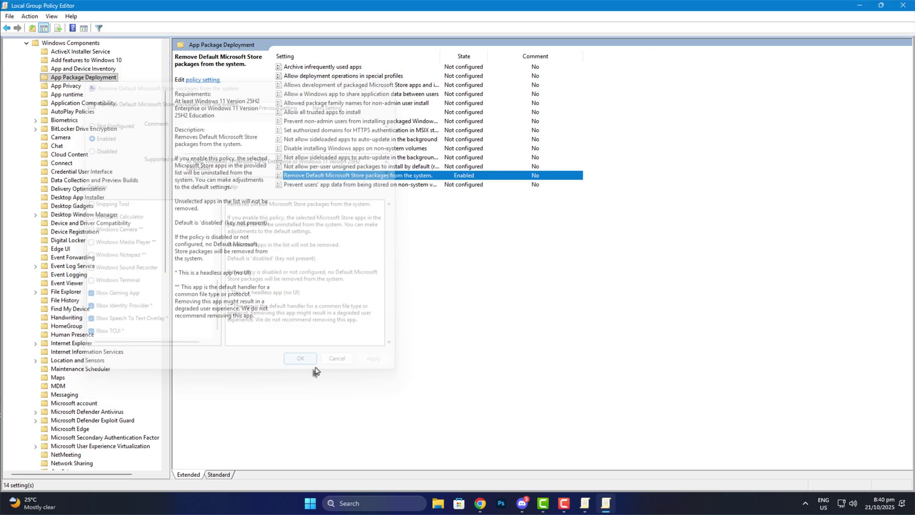
click(903, 5)
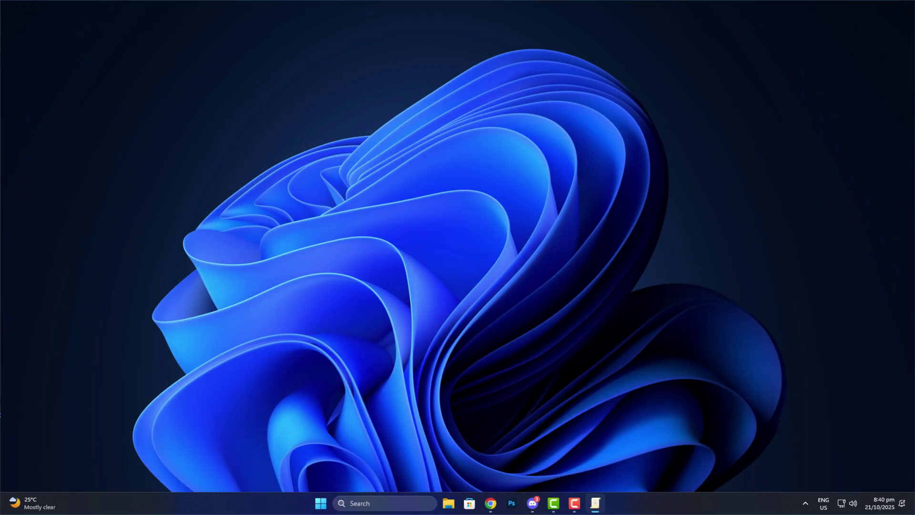